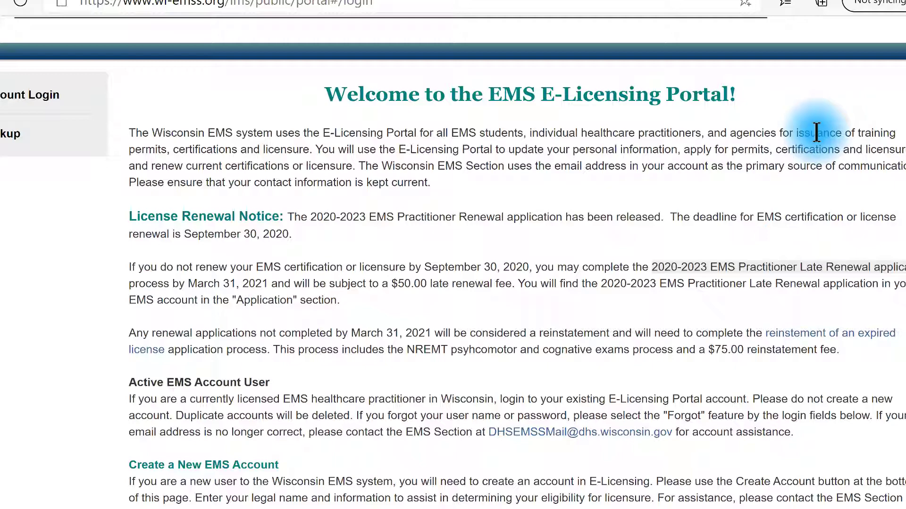
# - Scroll down to the Login form with the Create Account button
pyautogui.scroll(-9, 816, 132)
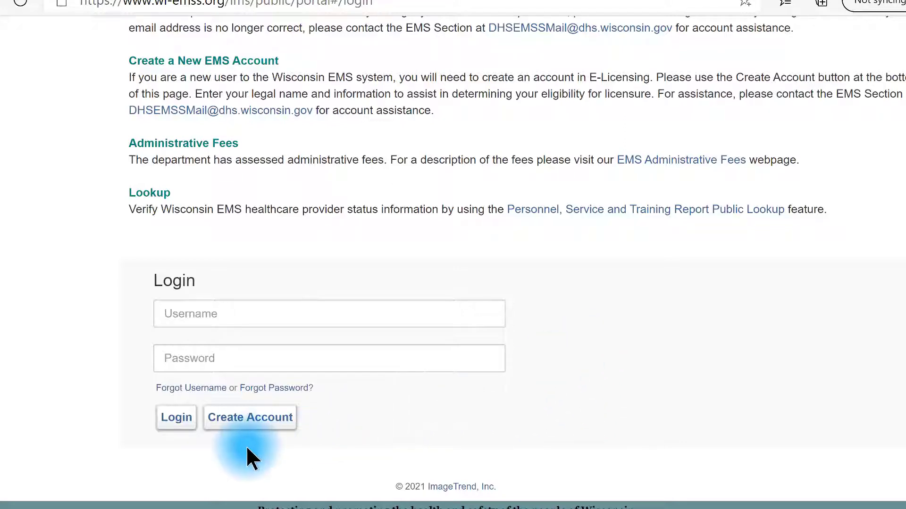
# - Start a new account and enter the legal first name, middle initial and last name
pyautogui.click(252, 427)
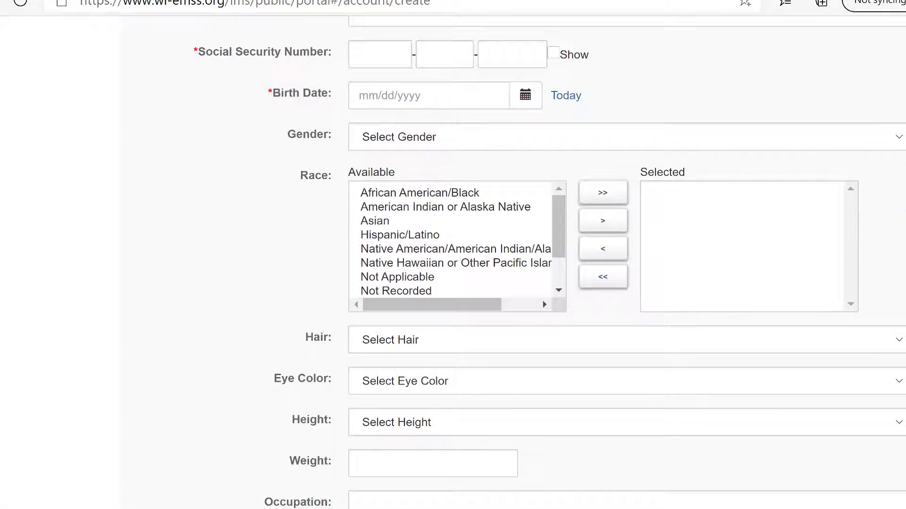
pyautogui.scroll(10, 549, 262)
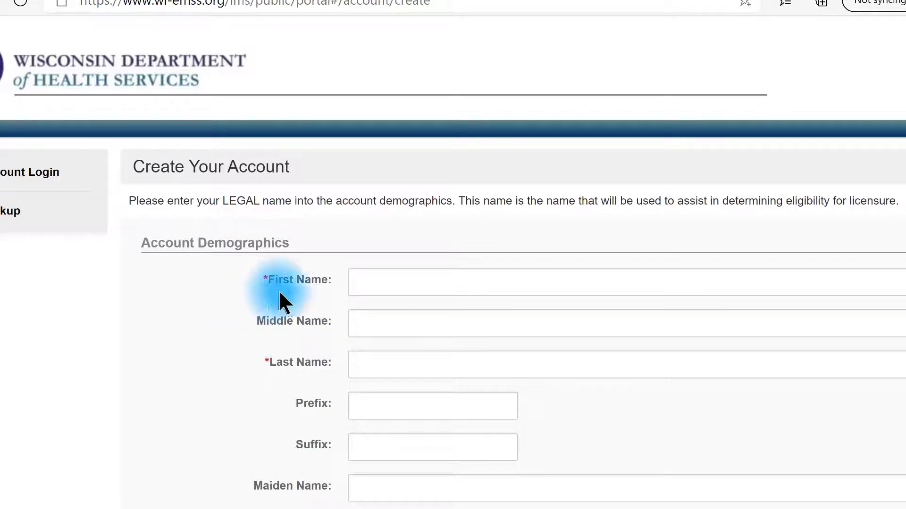
pyautogui.click(393, 285)
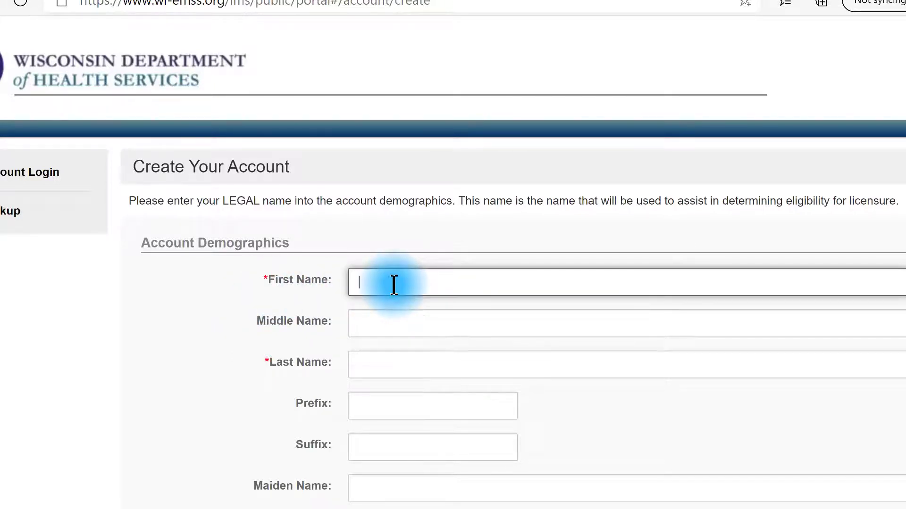
pyautogui.write('Micky')
pyautogui.click(398, 320)
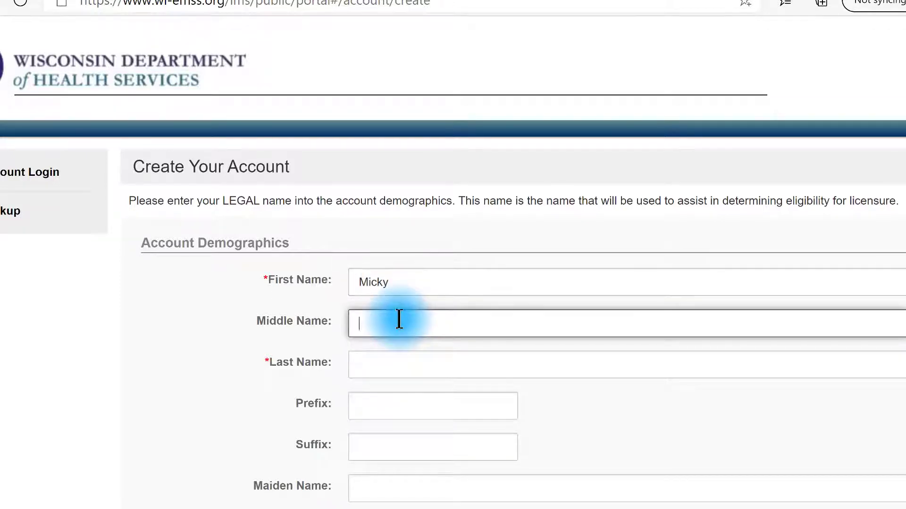
pyautogui.write('M')
pyautogui.click(397, 362)
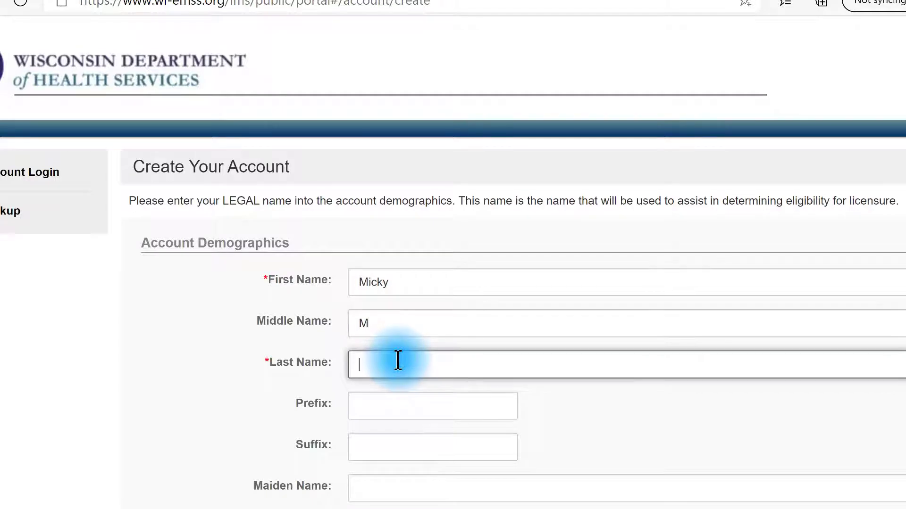
pyautogui.write('Mouse')
# - Enter the nine-digit Social Security Number, toggling Show on and off to verify it
pyautogui.scroll(-5, 558, 358)
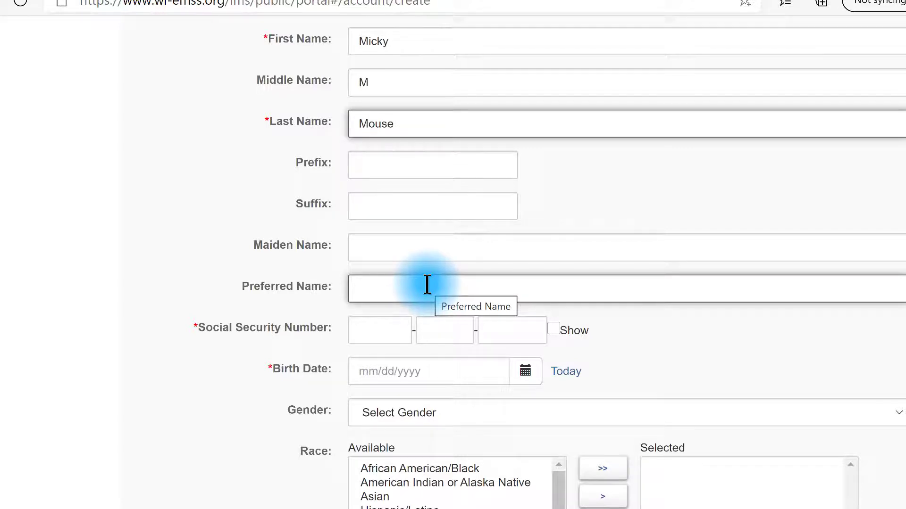
pyautogui.click(389, 328)
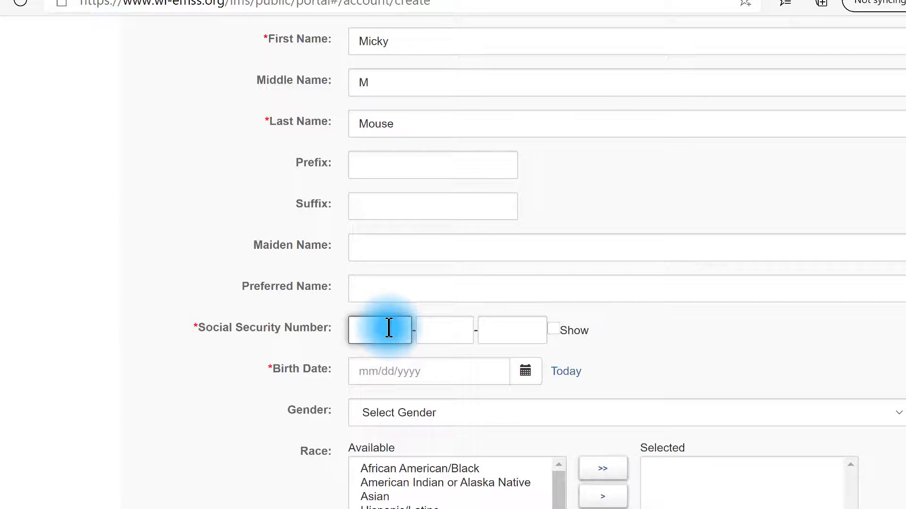
pyautogui.write('123')
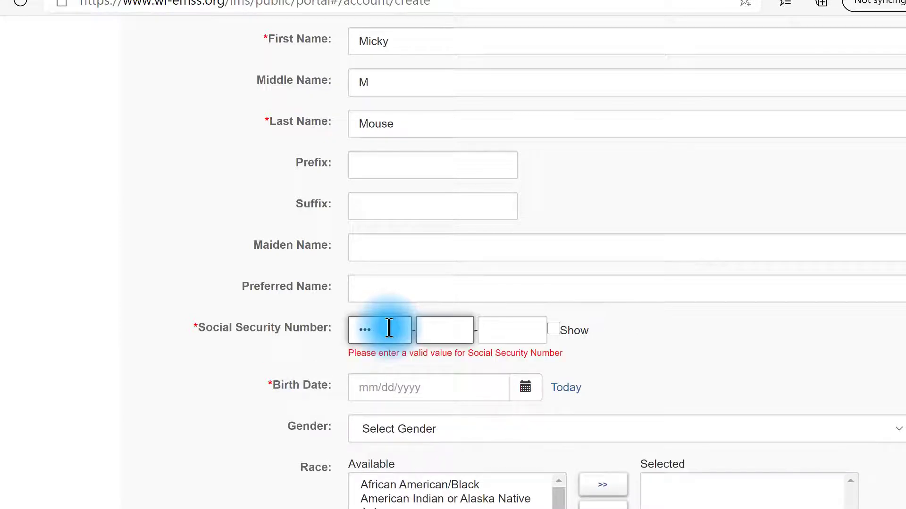
pyautogui.write('456')
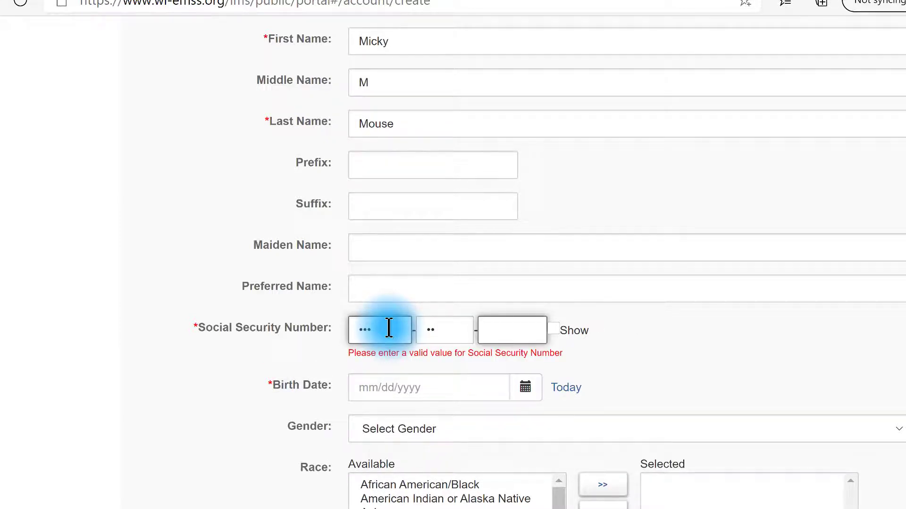
pyautogui.write('789')
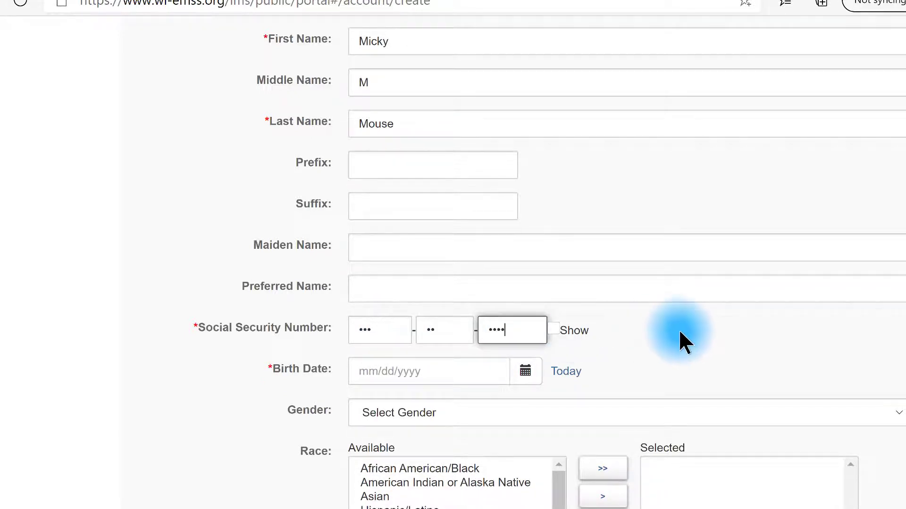
pyautogui.scroll(-2, 669, 330)
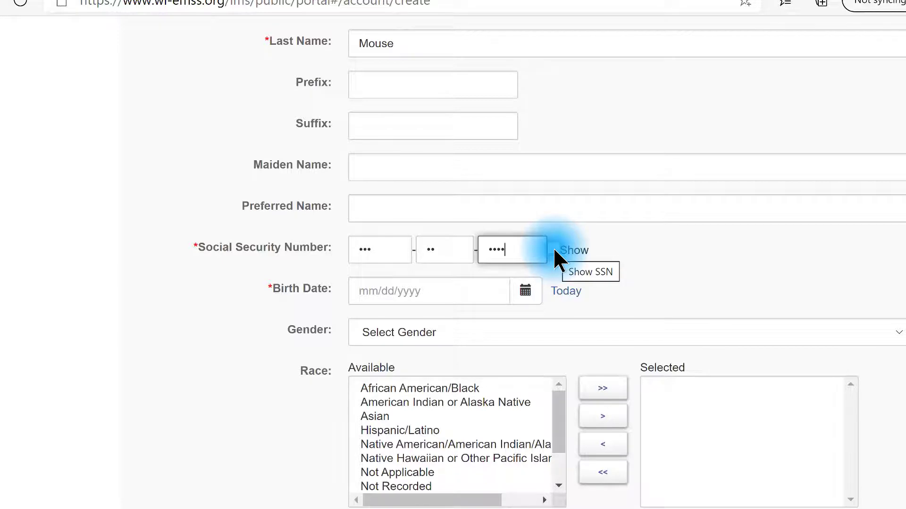
pyautogui.click(553, 249)
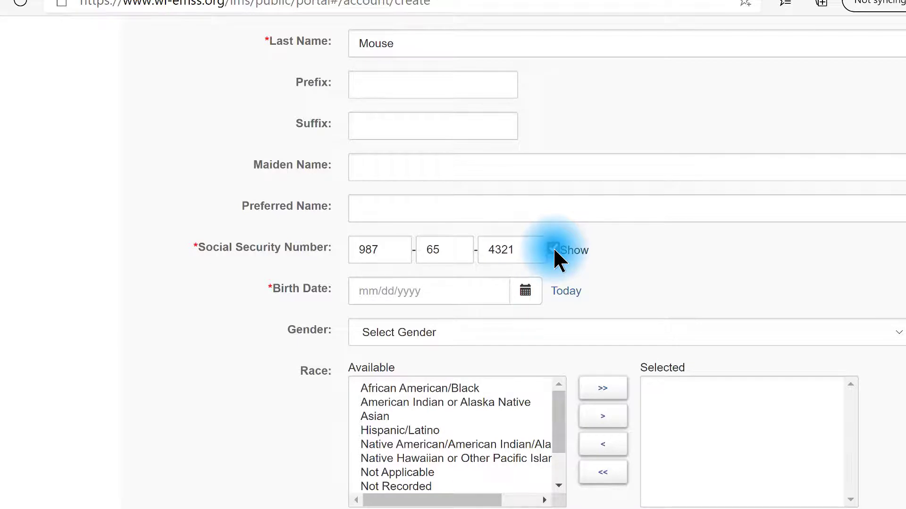
pyautogui.click(553, 250)
# - Enter the birth date, correcting it to 01/01/1966 in mm/dd/yyyy format
pyautogui.click(490, 290)
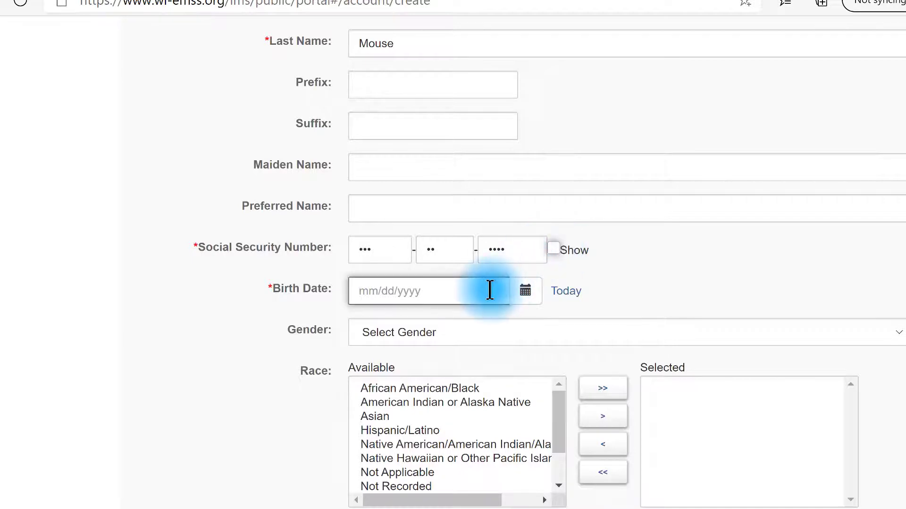
pyautogui.write('01')
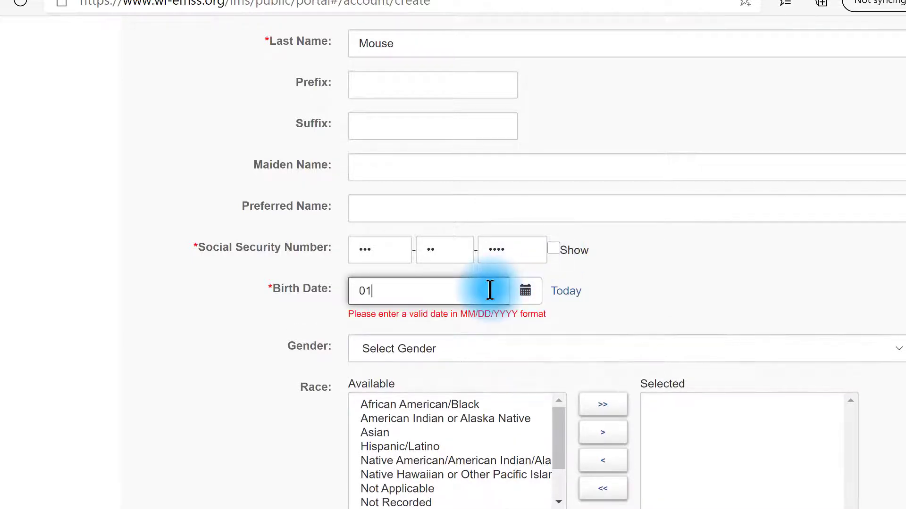
pyautogui.write('011966')
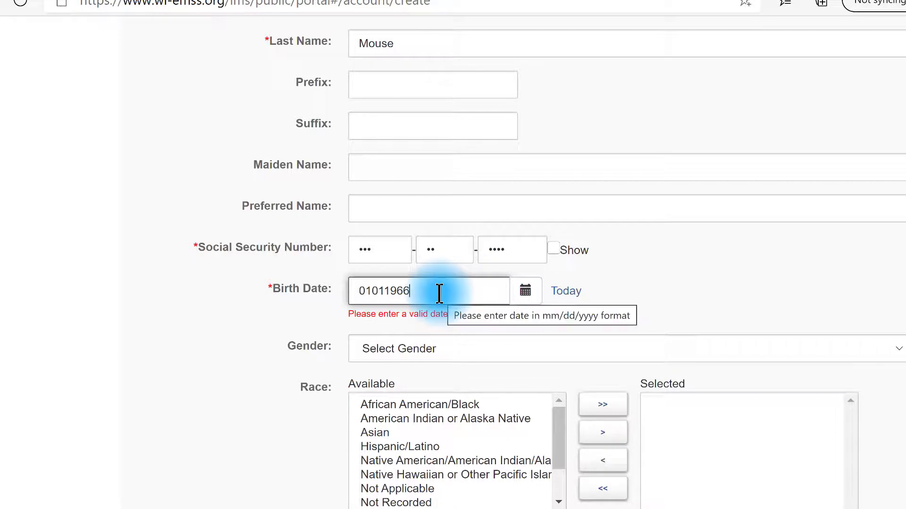
pyautogui.moveTo(439, 293); pyautogui.dragTo(330, 304)
pyautogui.write('01')
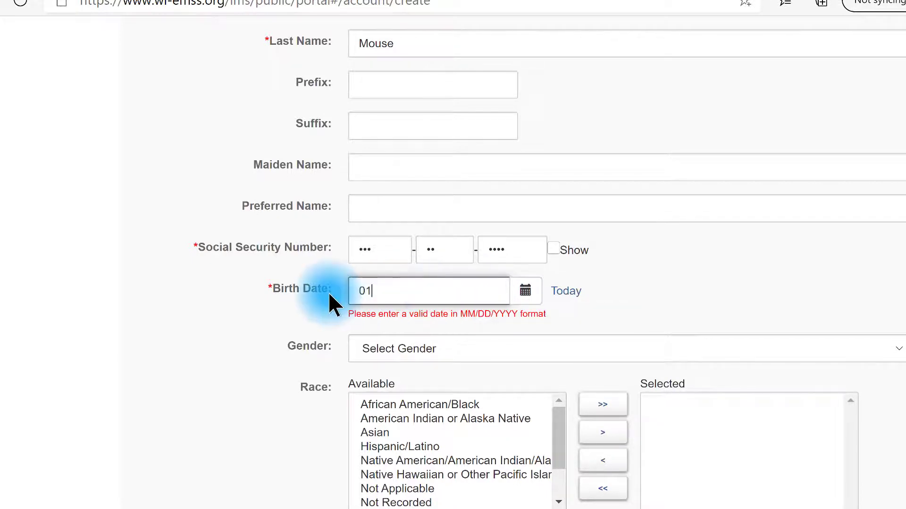
pyautogui.write('/01/1966')
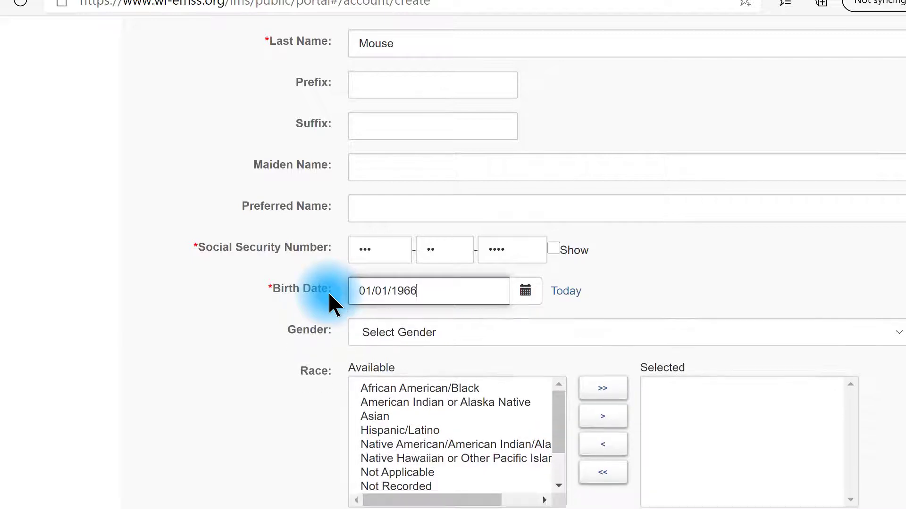
pyautogui.scroll(-3, 637, 308)
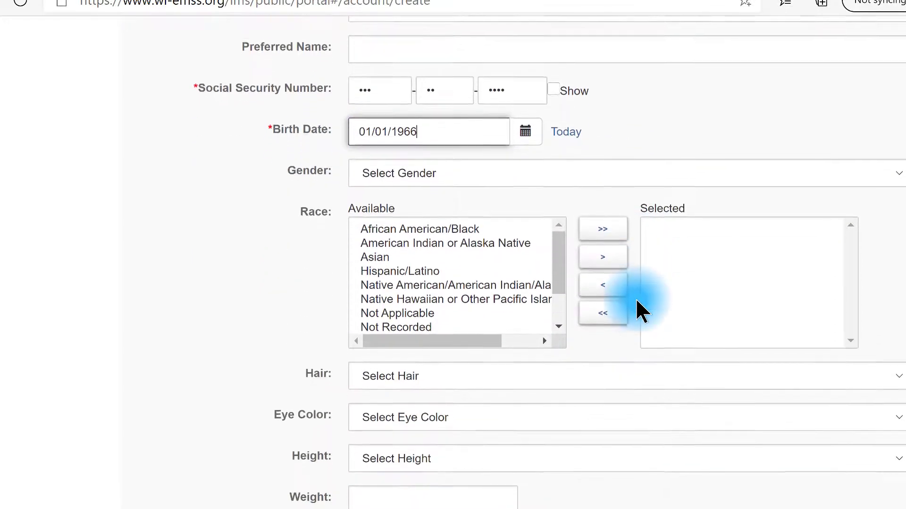
pyautogui.scroll(-2, 635, 298)
# - Set gender to Male and add White/Caucasian to the selected races
pyautogui.click(486, 93)
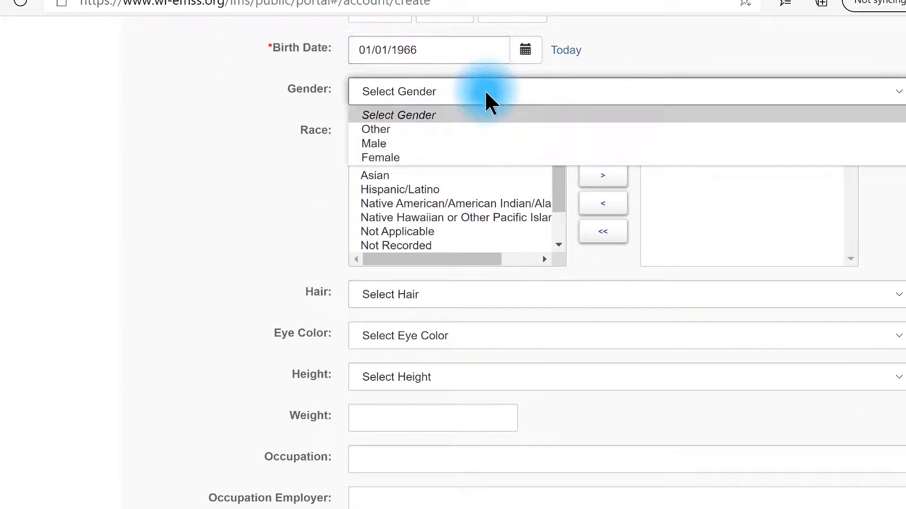
pyautogui.click(470, 144)
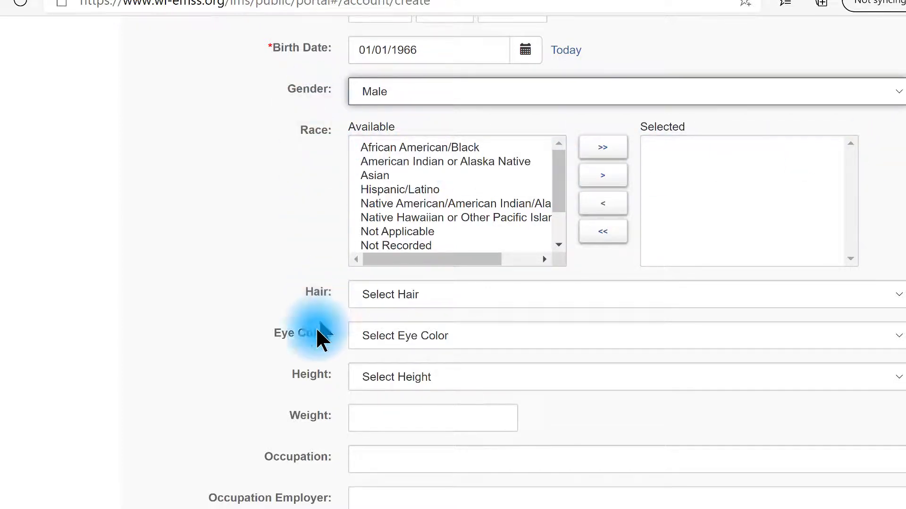
pyautogui.click(306, 501)
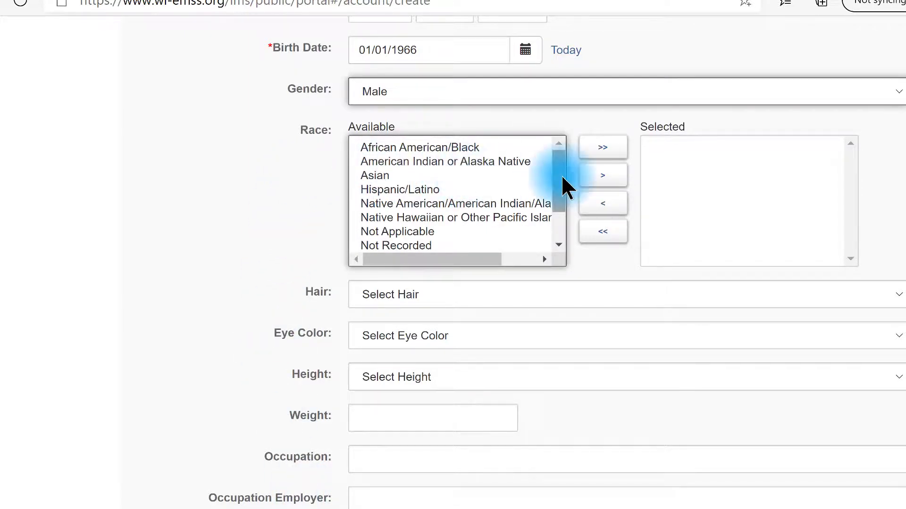
pyautogui.moveTo(559, 172); pyautogui.dragTo(560, 225)
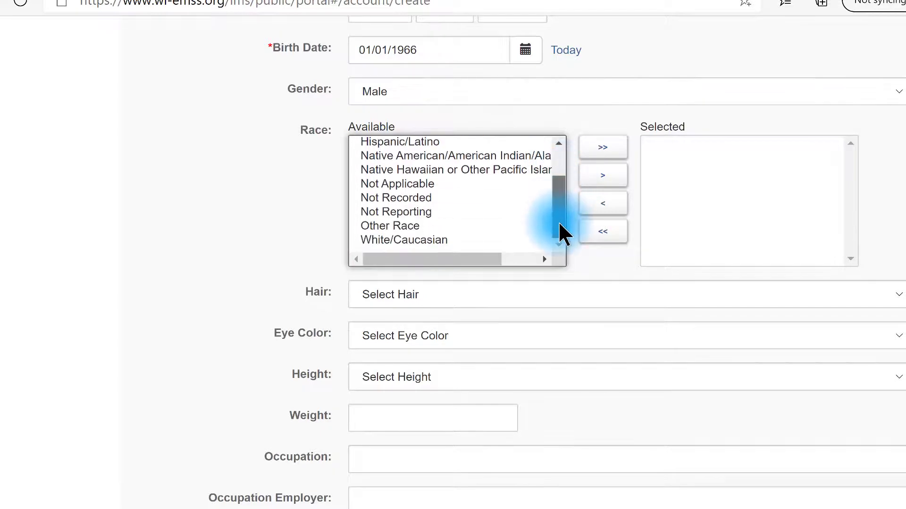
pyautogui.click(405, 242)
pyautogui.click(601, 177)
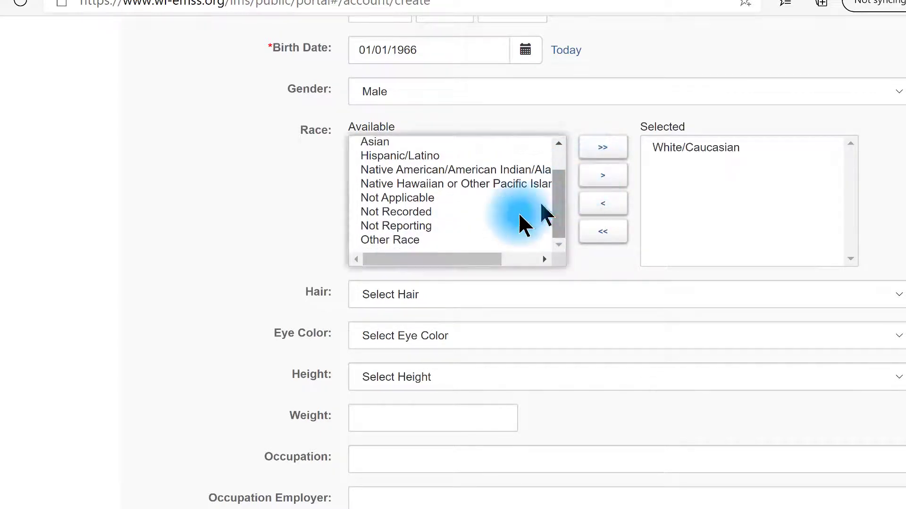
# - Set hair and eye color to Brown and height to 5' 08"
pyautogui.click(411, 300)
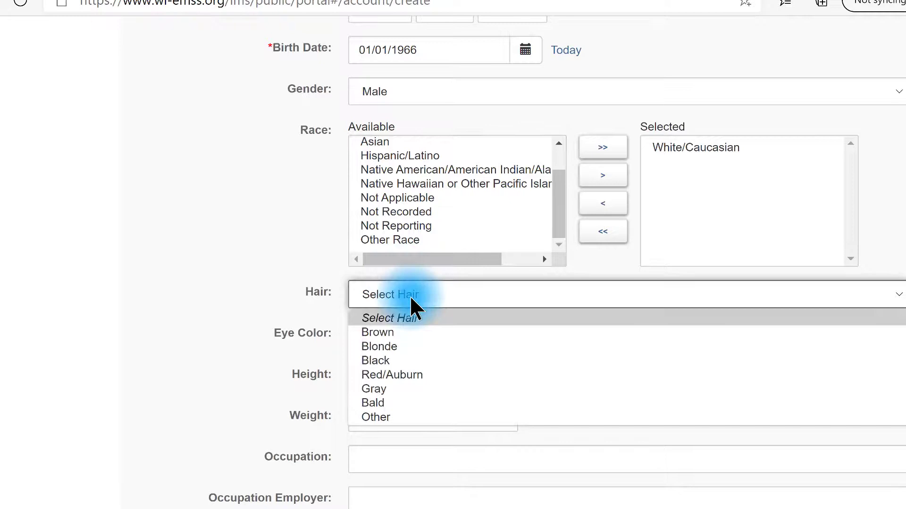
pyautogui.click(405, 333)
pyautogui.click(405, 337)
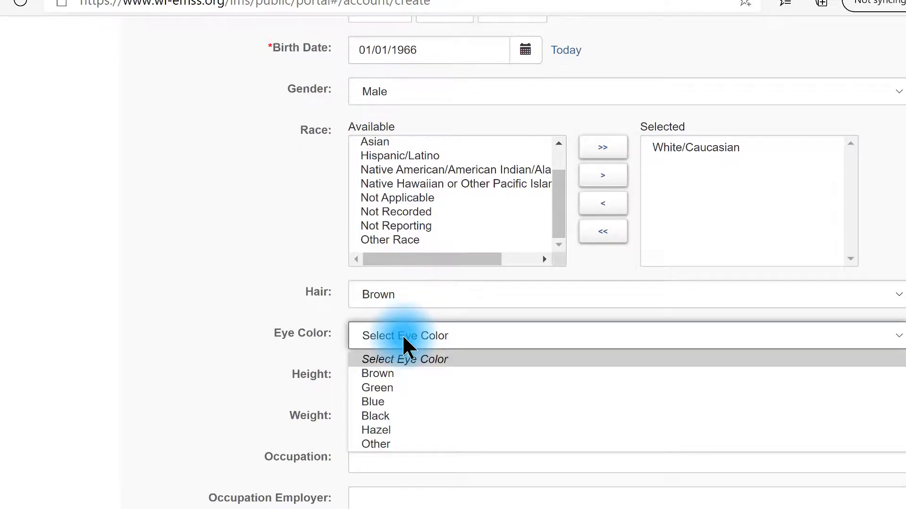
pyautogui.click(405, 374)
pyautogui.click(412, 293)
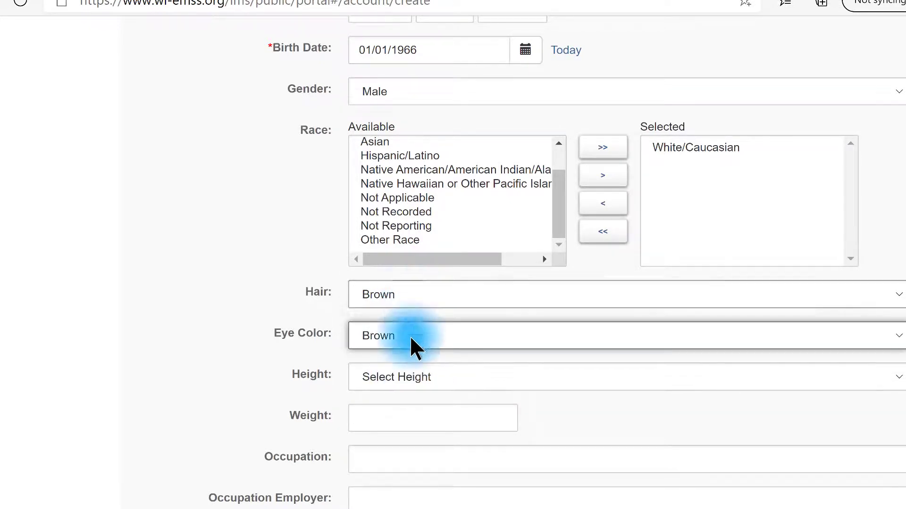
pyautogui.click(407, 378)
pyautogui.click(380, 296)
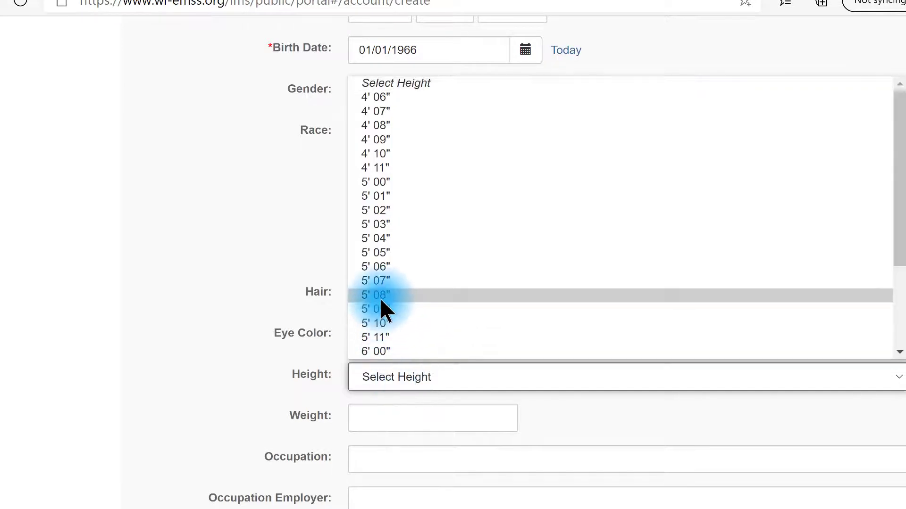
# - Enter weight 80, correcting a mistyped value, and occupation EMT
pyautogui.click(381, 425)
pyautogui.write('125')
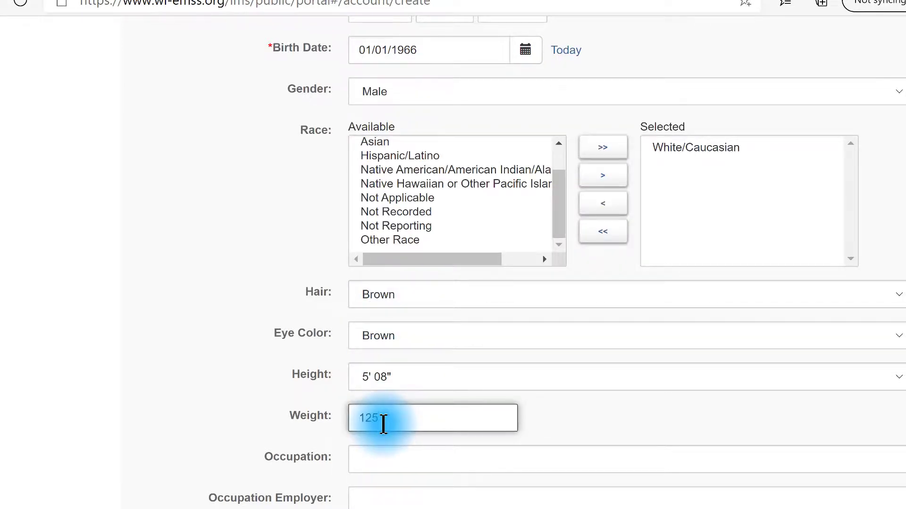
pyautogui.scroll(-3, 384, 424)
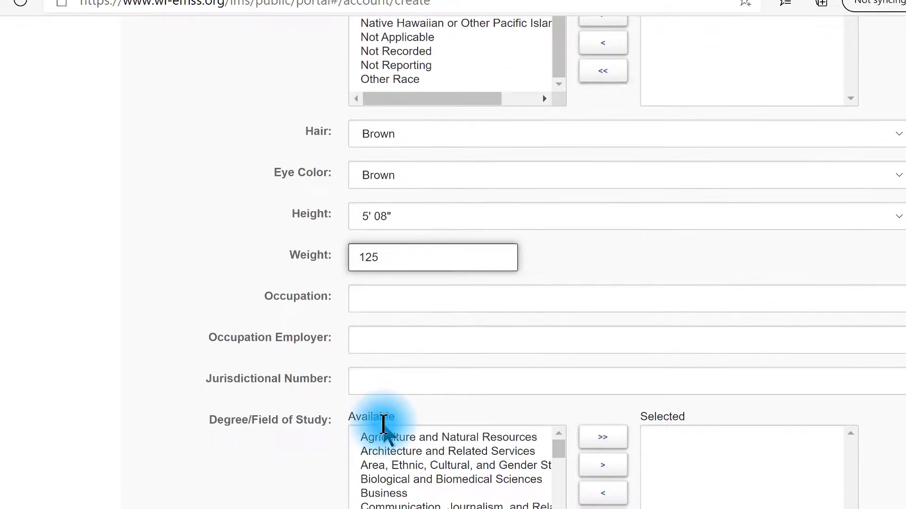
pyautogui.press('BackSpace')
pyautogui.press('BackSpace')
pyautogui.press('BackSpace')
pyautogui.write('80')
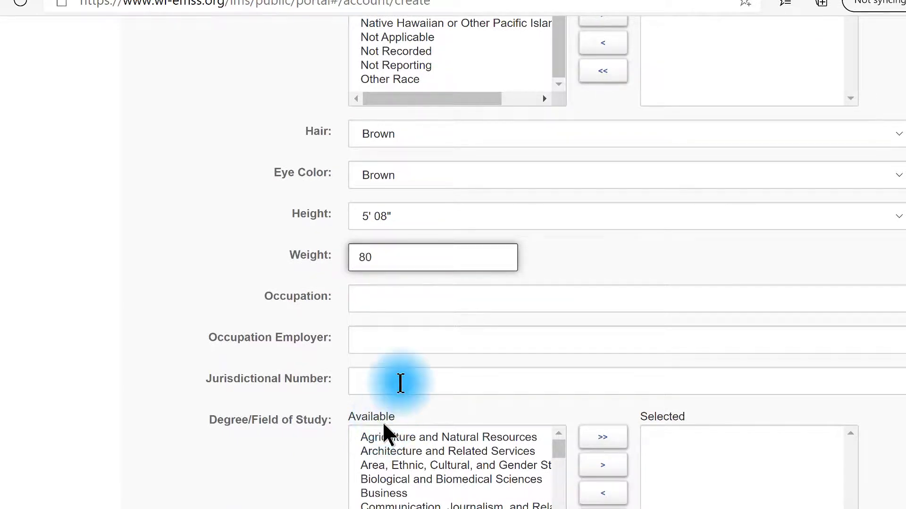
pyautogui.click(398, 295)
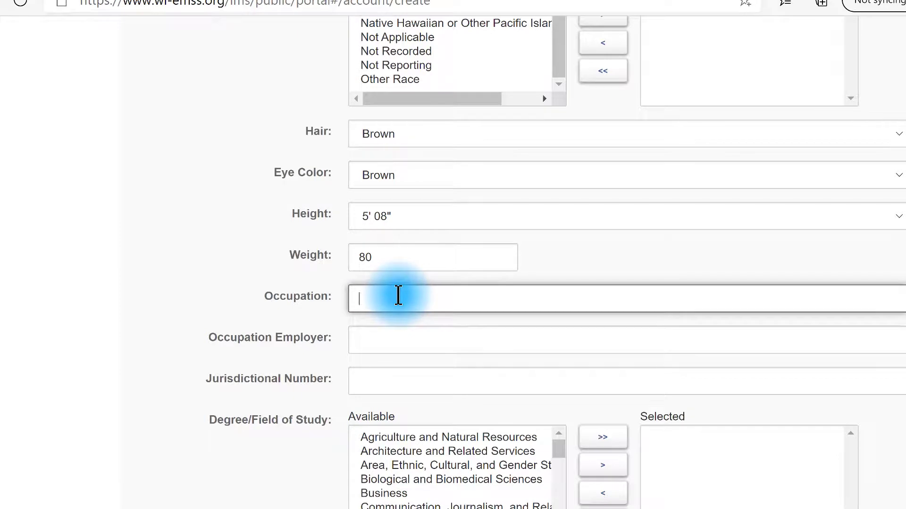
pyautogui.write('EMT')
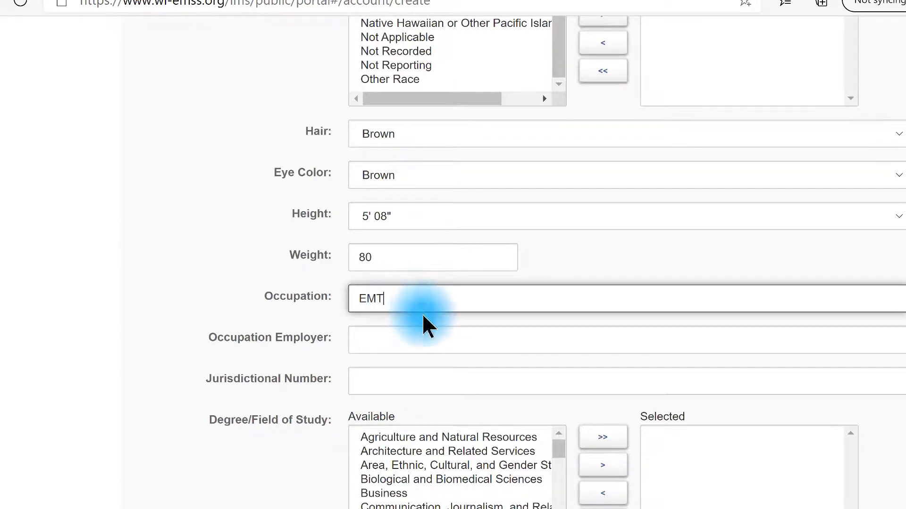
pyautogui.click(421, 339)
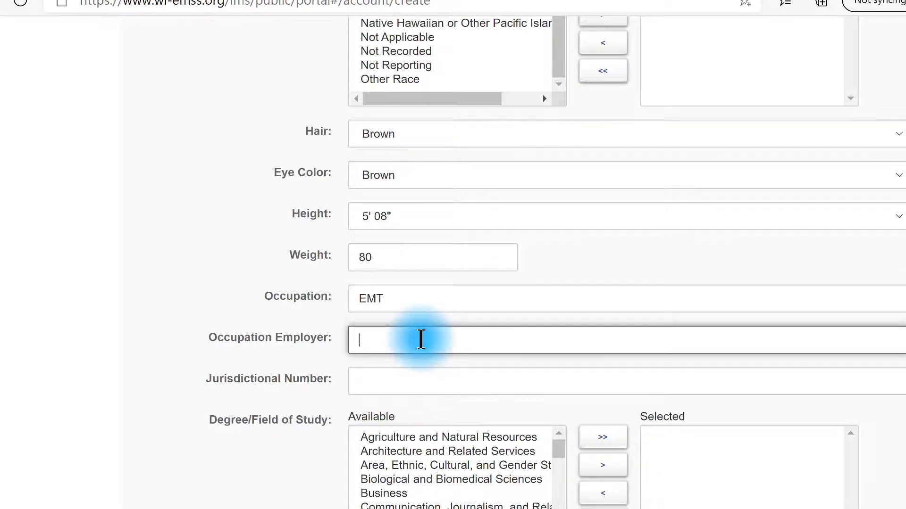
# - Enter Epcot EMS as the occupation employer
pyautogui.write('Epcot EMS')
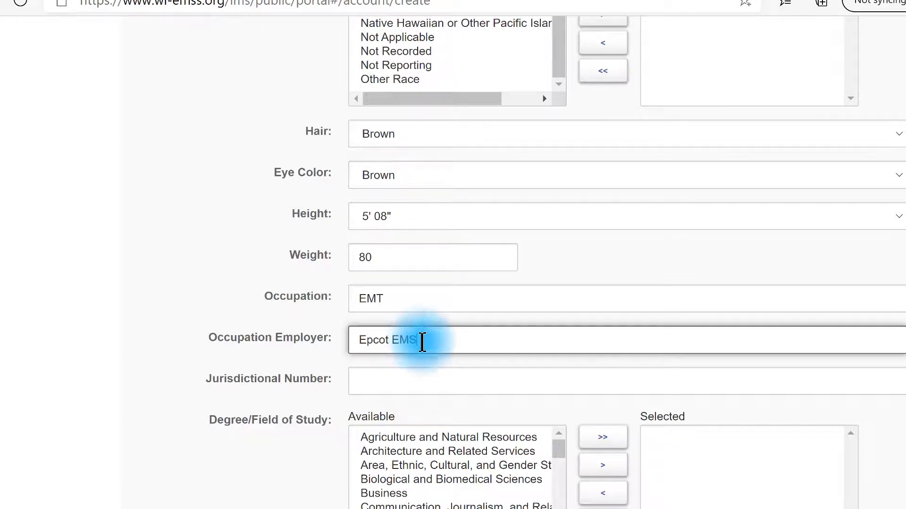
pyautogui.click(431, 385)
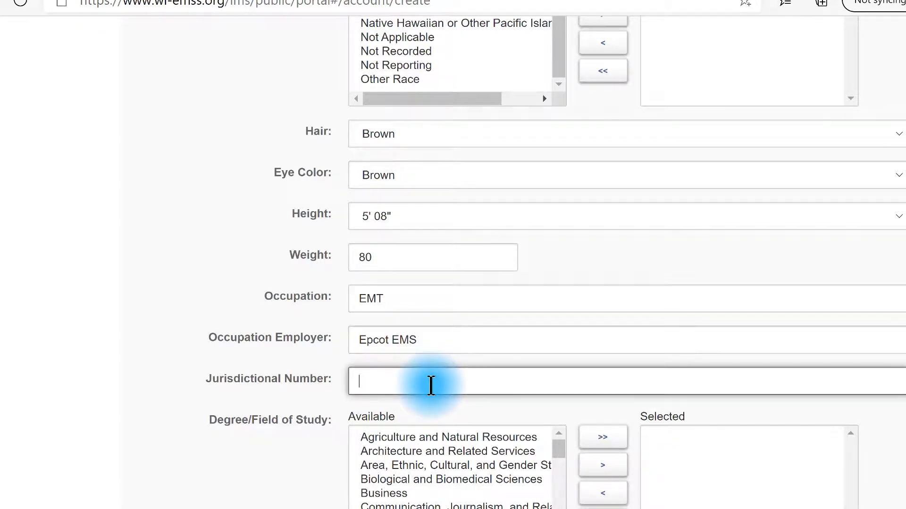
pyautogui.scroll(-3, 563, 340)
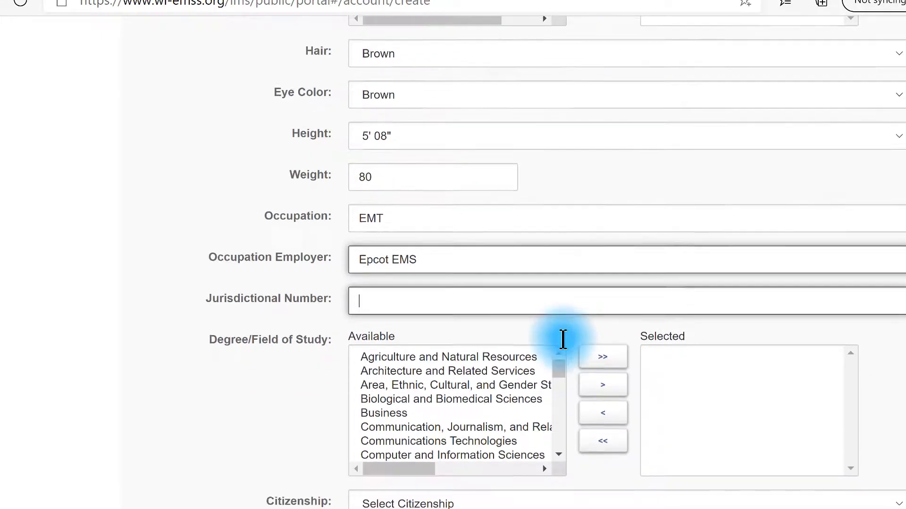
pyautogui.scroll(-2, 563, 340)
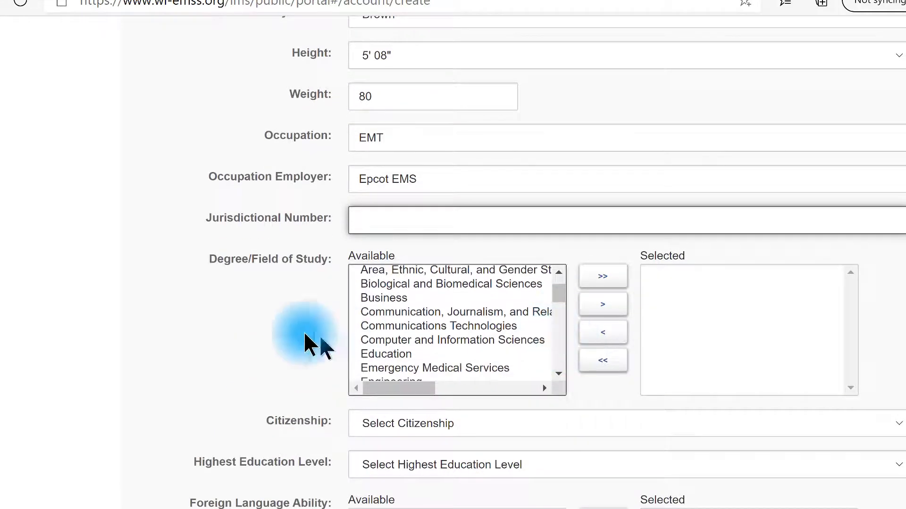
pyautogui.scroll(-3, 269, 323)
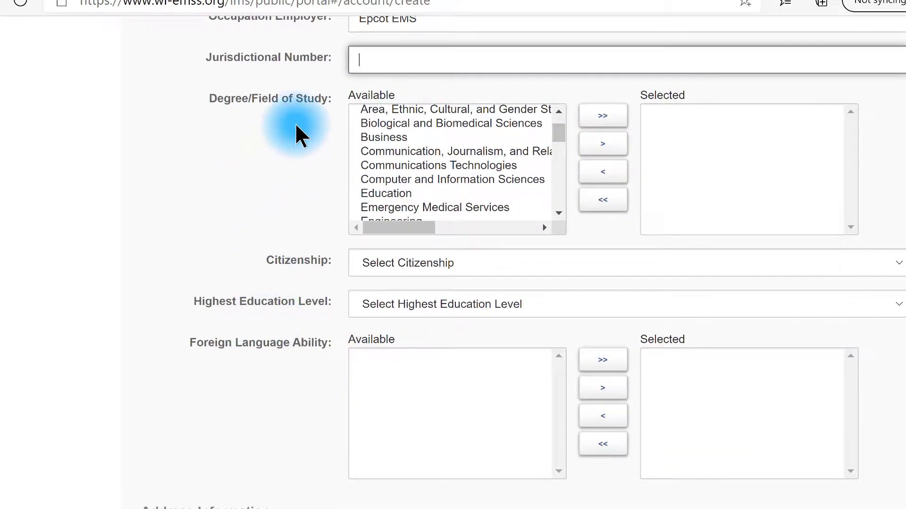
# - Add Emergency Medical Services as the Degree/Field of Study
pyautogui.click(390, 140)
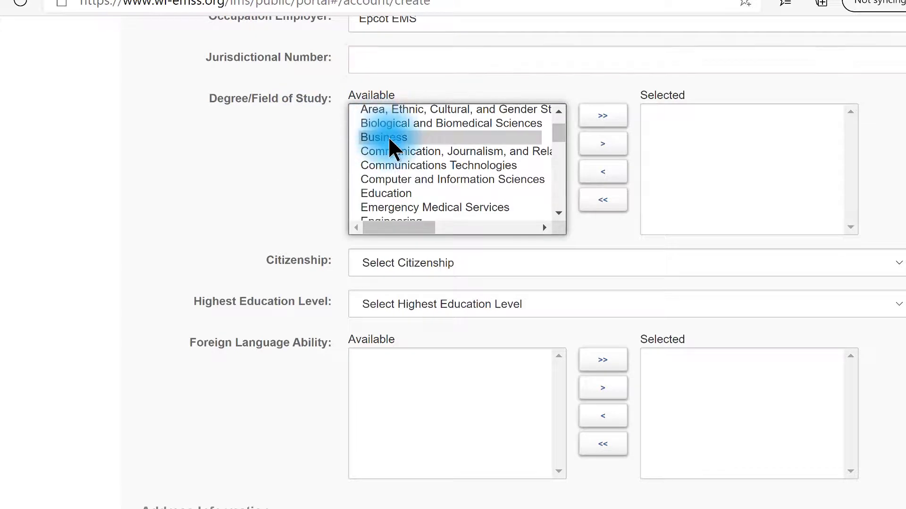
pyautogui.click(461, 213)
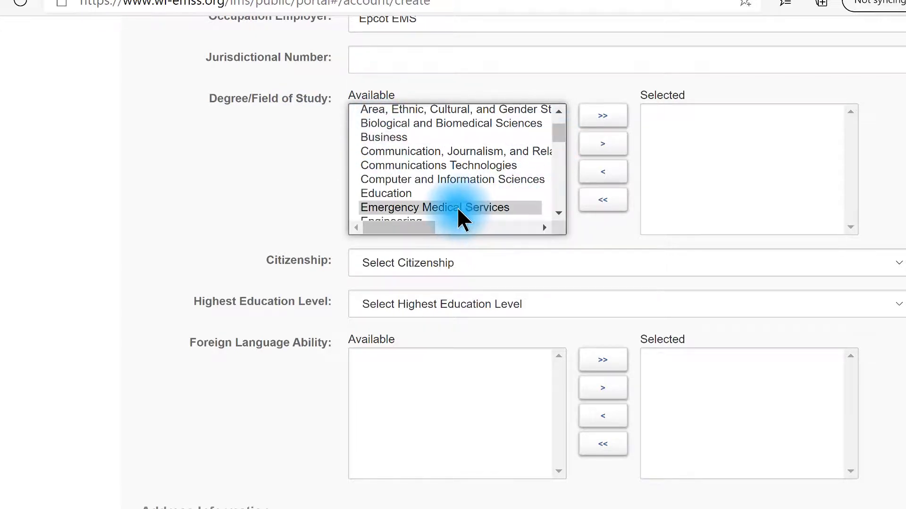
pyautogui.click(596, 142)
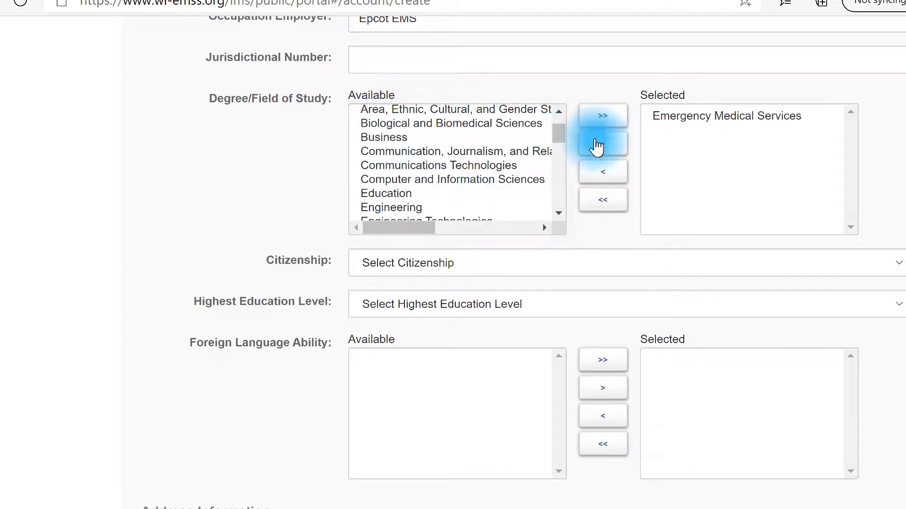
pyautogui.click(507, 262)
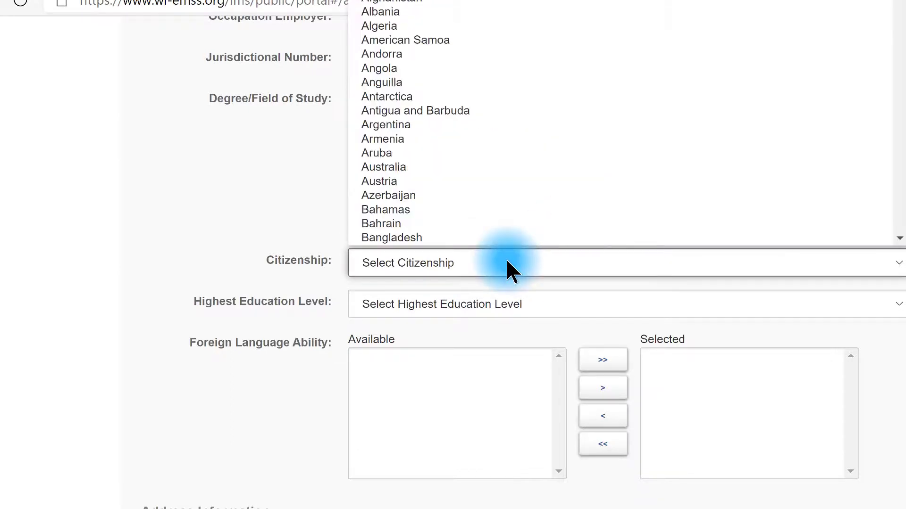
# - Set citizenship to United States and highest education level to Bachelor's Degree
pyautogui.click(447, 4)
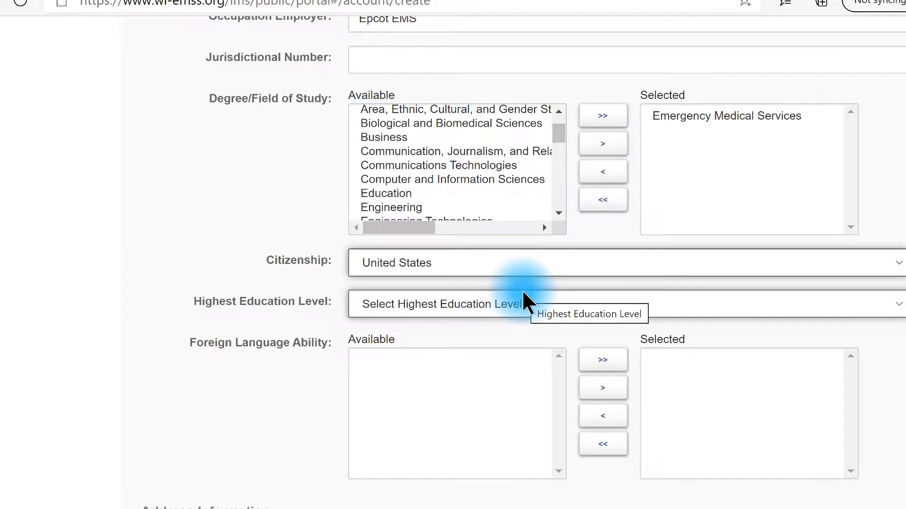
pyautogui.click(524, 302)
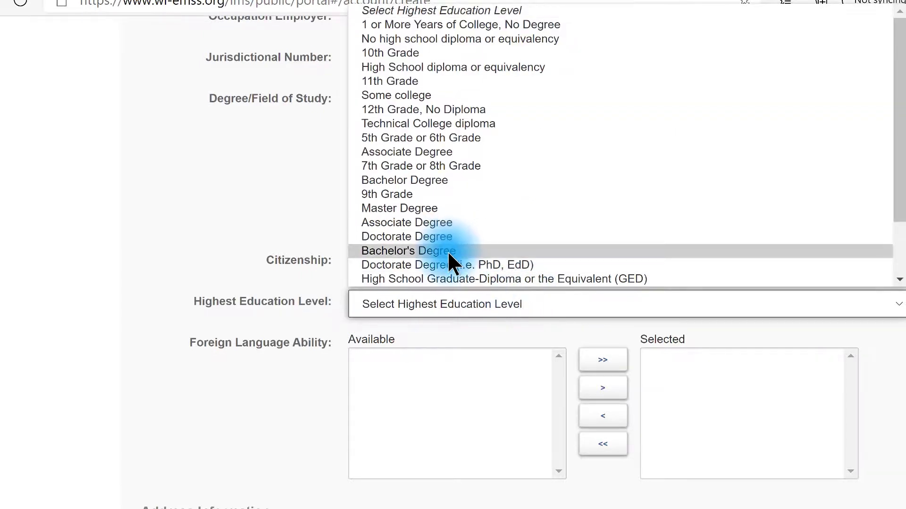
pyautogui.click(449, 251)
pyautogui.click(449, 398)
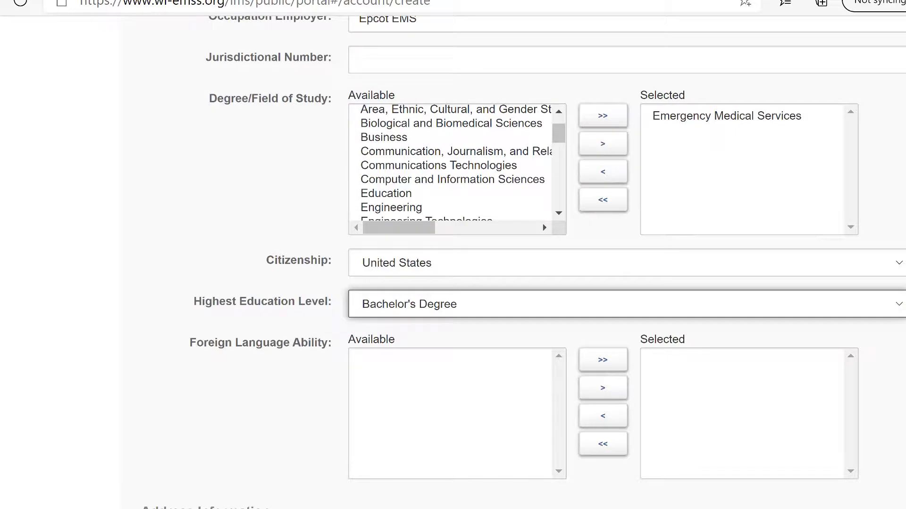
pyautogui.scroll(-1, 522, 262)
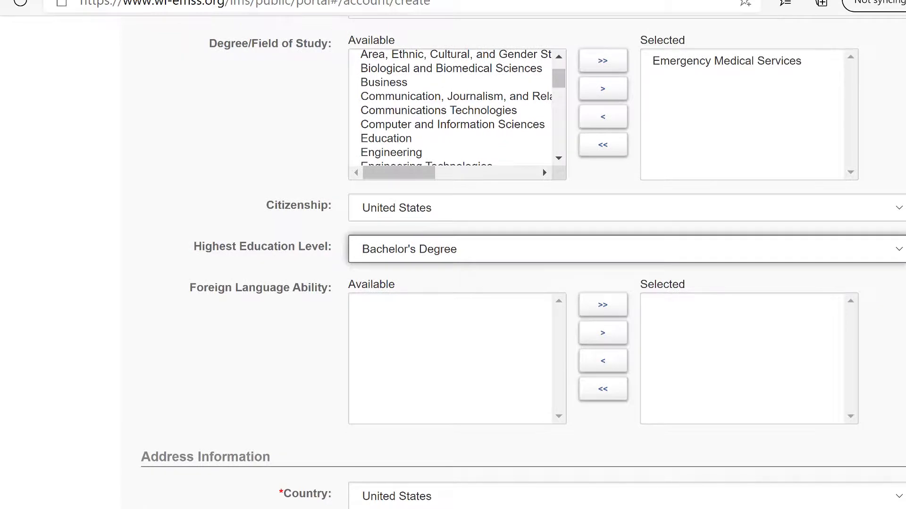
pyautogui.scroll(-5, 522, 262)
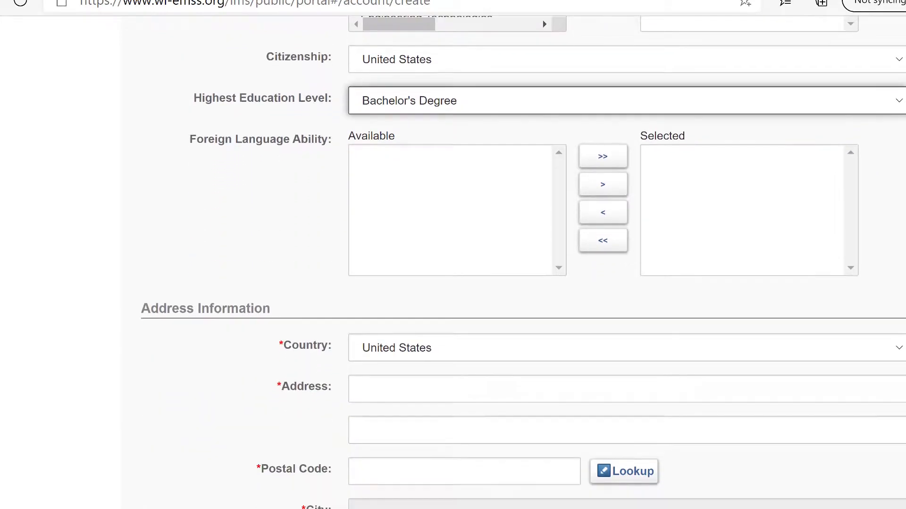
# - Enter the street address and postal code to bring up matching cities
pyautogui.scroll(-3, 684, 193)
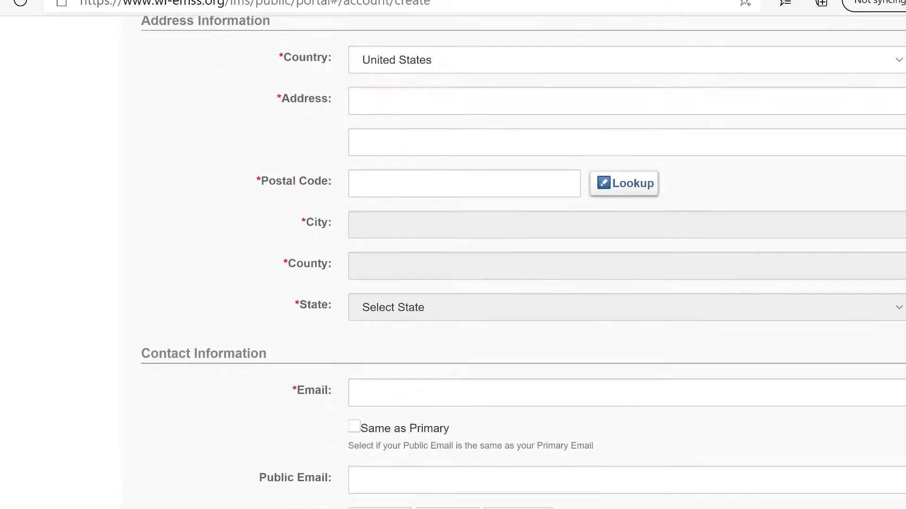
pyautogui.click(468, 106)
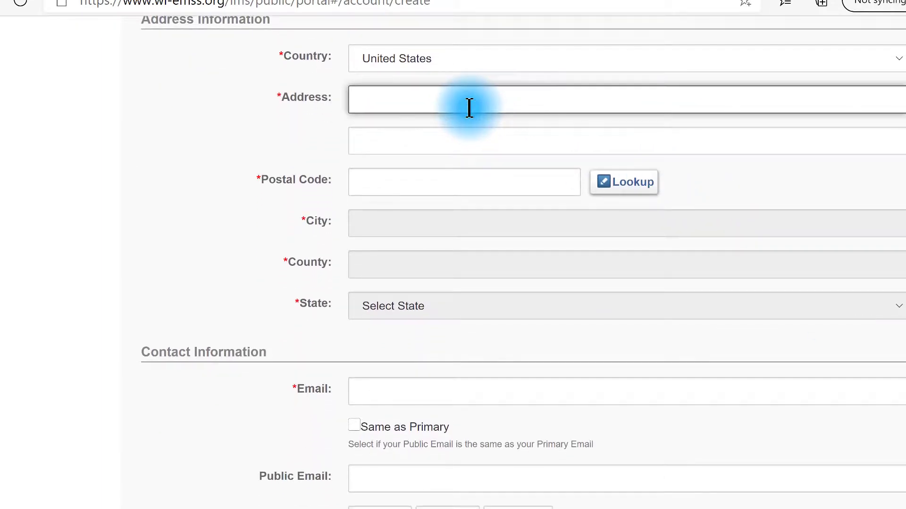
pyautogui.write('123 Main Street')
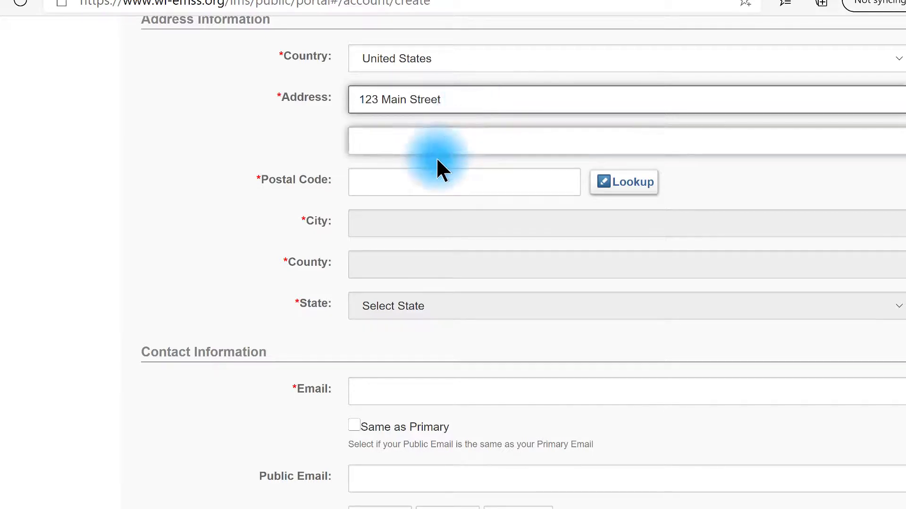
pyautogui.click(435, 181)
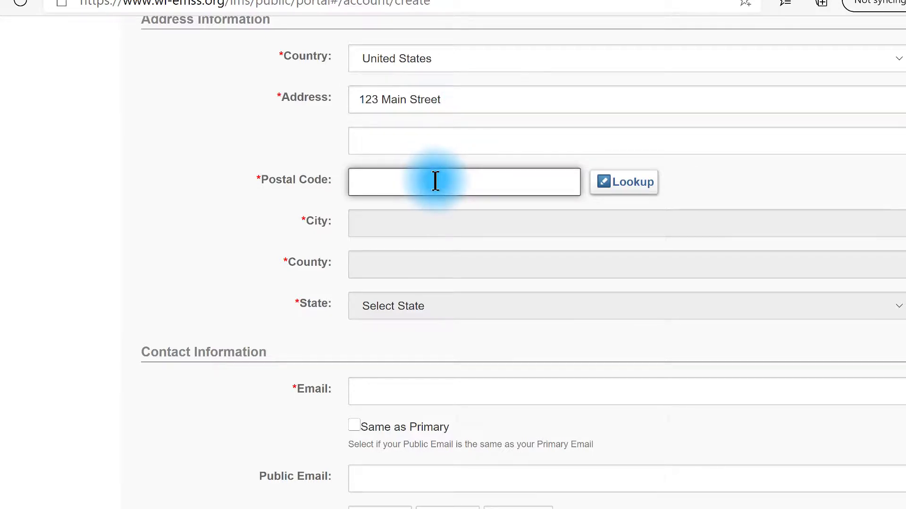
pyautogui.write('53597')
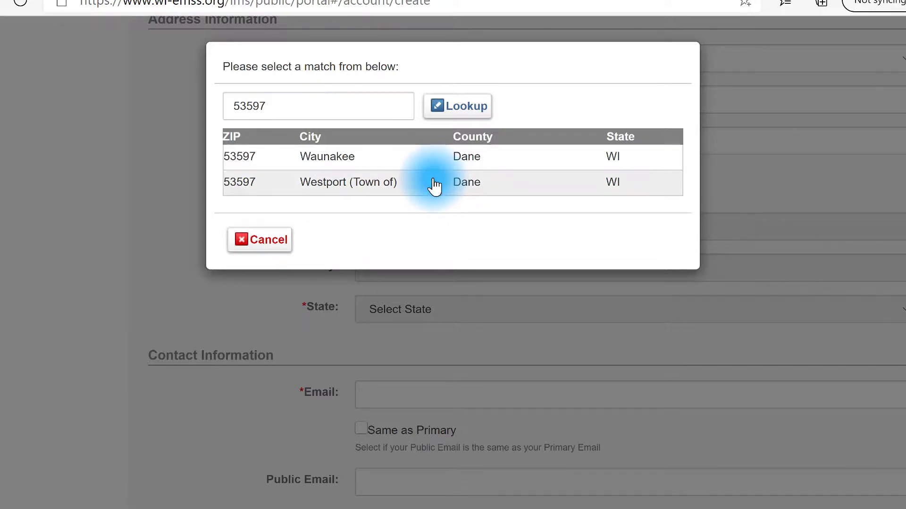
# - Pick the matching city from the postal-code lookup, filling city, county and state
pyautogui.click(342, 160)
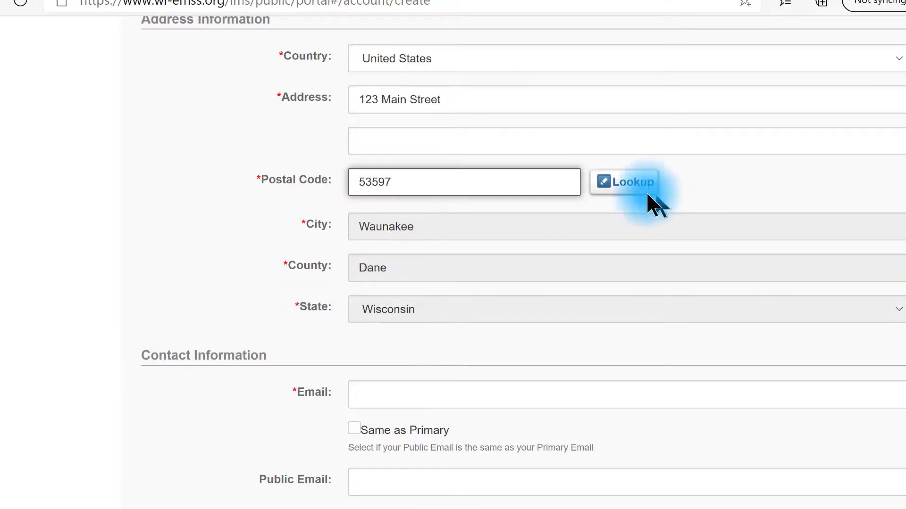
pyautogui.click(625, 186)
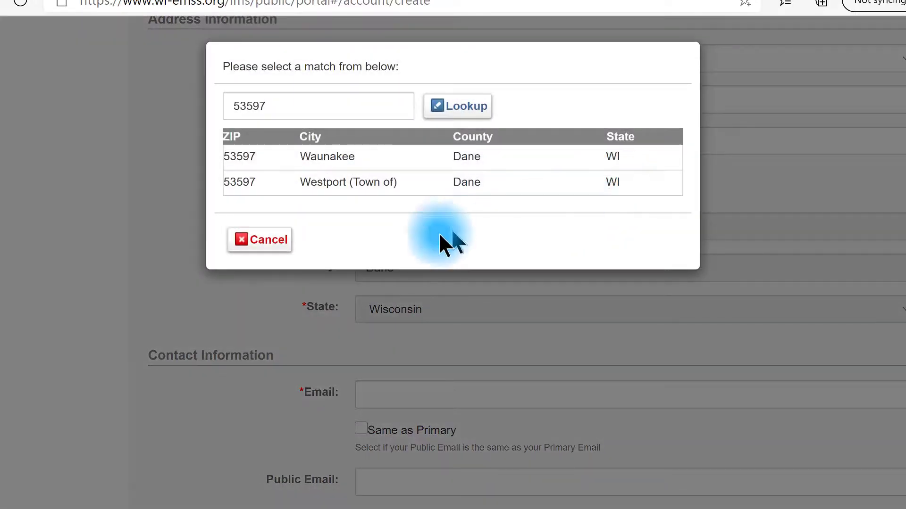
pyautogui.click(268, 240)
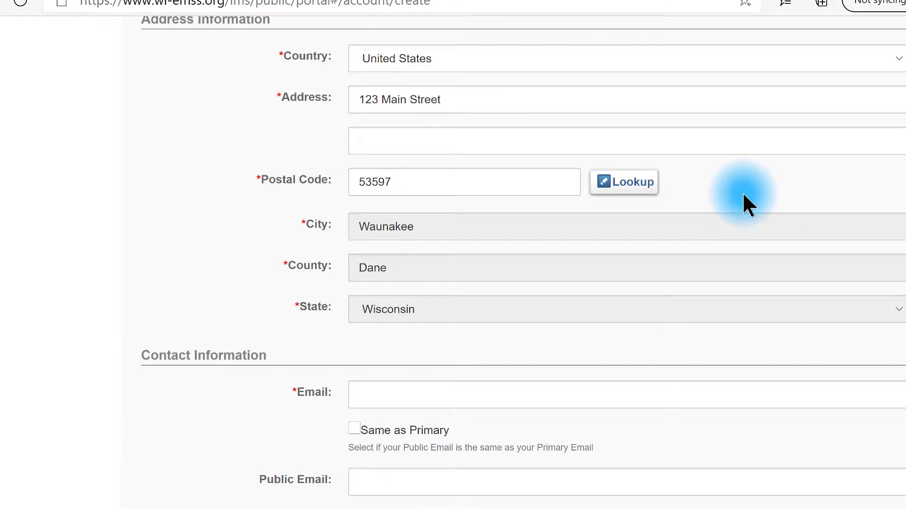
pyautogui.scroll(-7, 743, 192)
# - Enter the primary e-mail address and mark the public e-mail Same as Primary
pyautogui.click(492, 76)
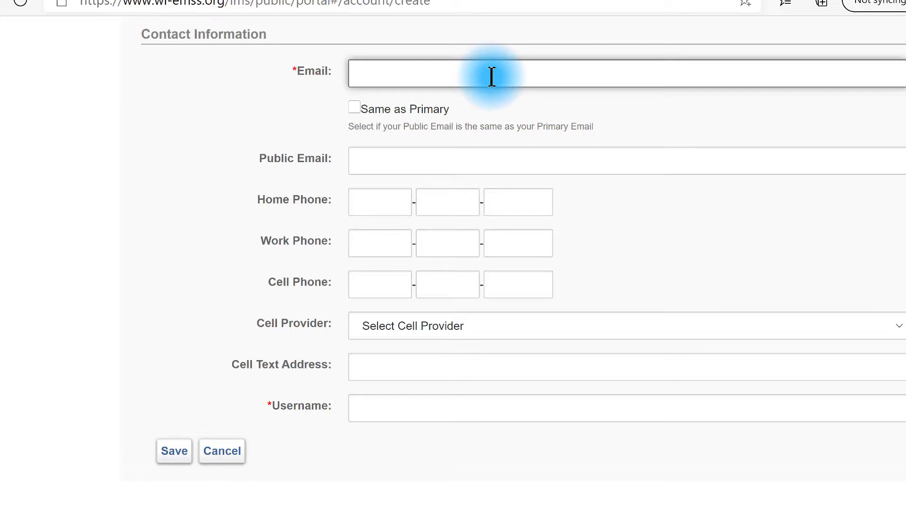
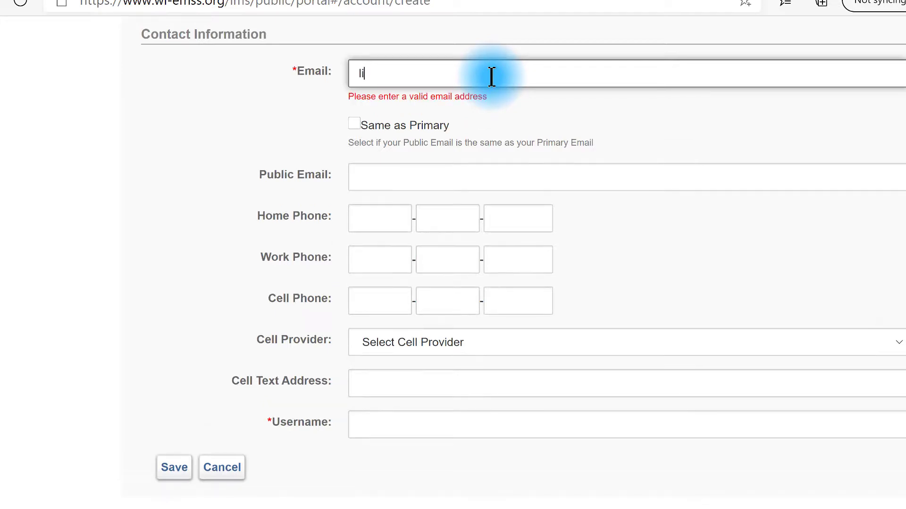
pyautogui.click(649, 122)
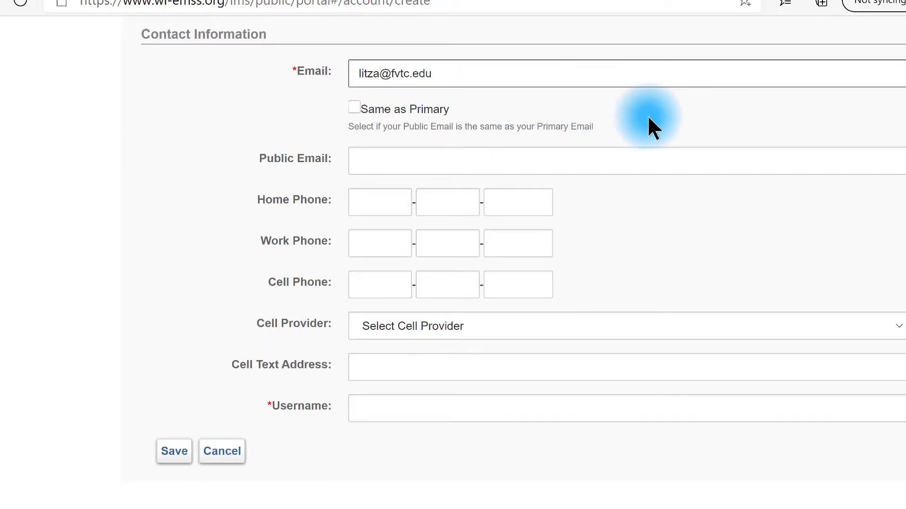
pyautogui.click(354, 107)
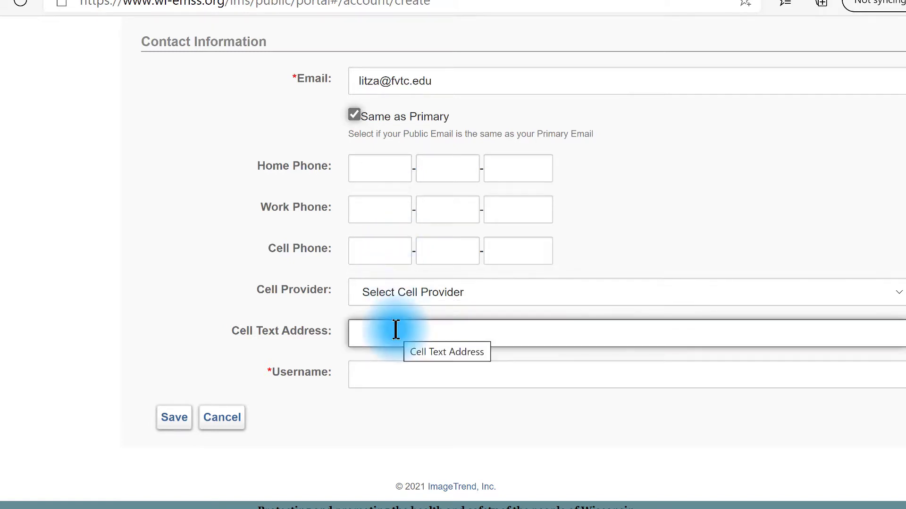
# - Enter the new account's username in the Username field, correcting the mistyped ending
pyautogui.click(381, 377)
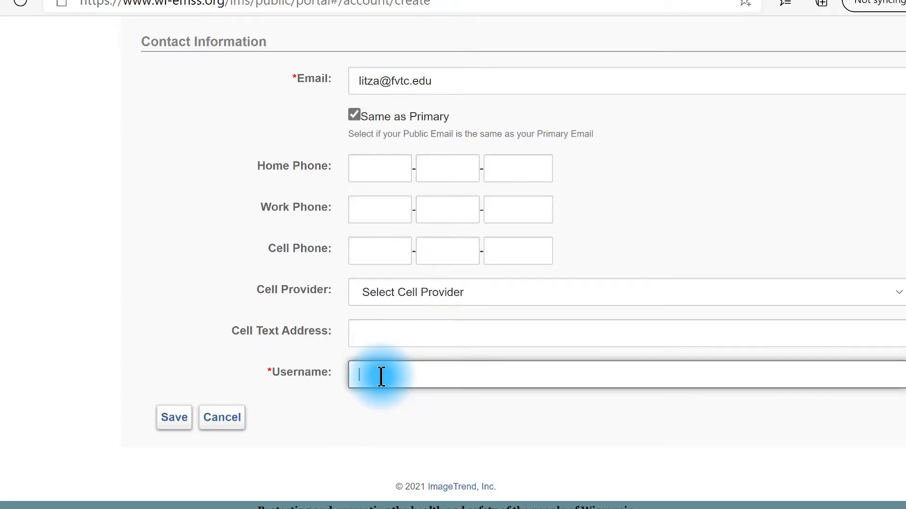
pyautogui.write('MickyMouseUs')
pyautogui.press('BackSpace')
pyautogui.press('BackSpace')
pyautogui.write('USA')
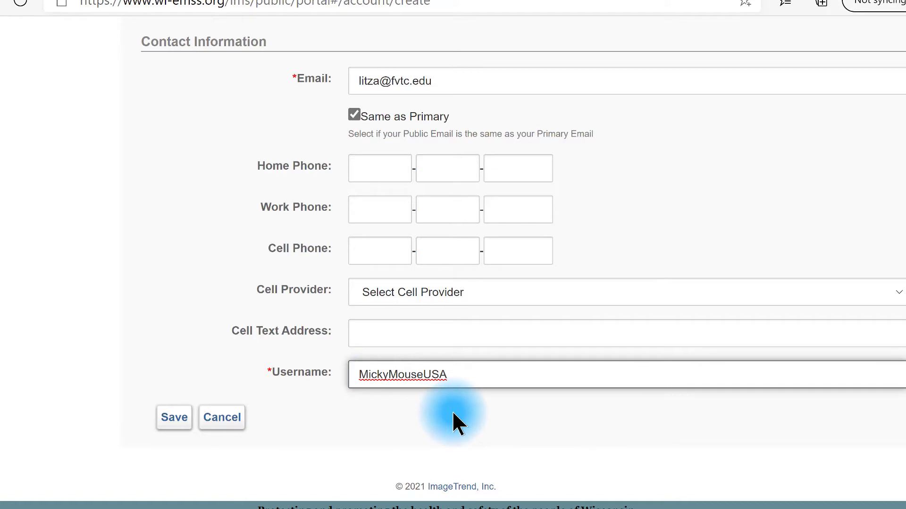
# - Copy the entered username to the clipboard for later use
pyautogui.moveTo(449, 374); pyautogui.dragTo(343, 383)
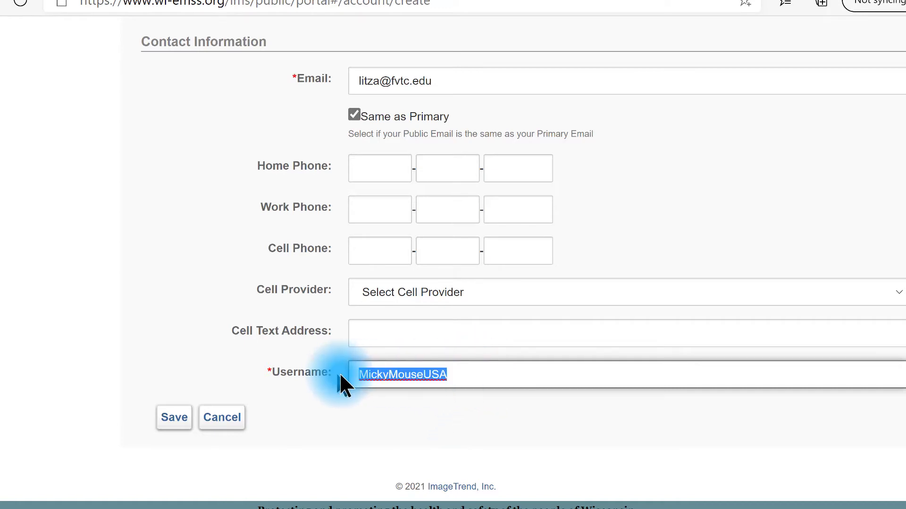
pyautogui.rightClick(401, 374)
pyautogui.click(441, 178)
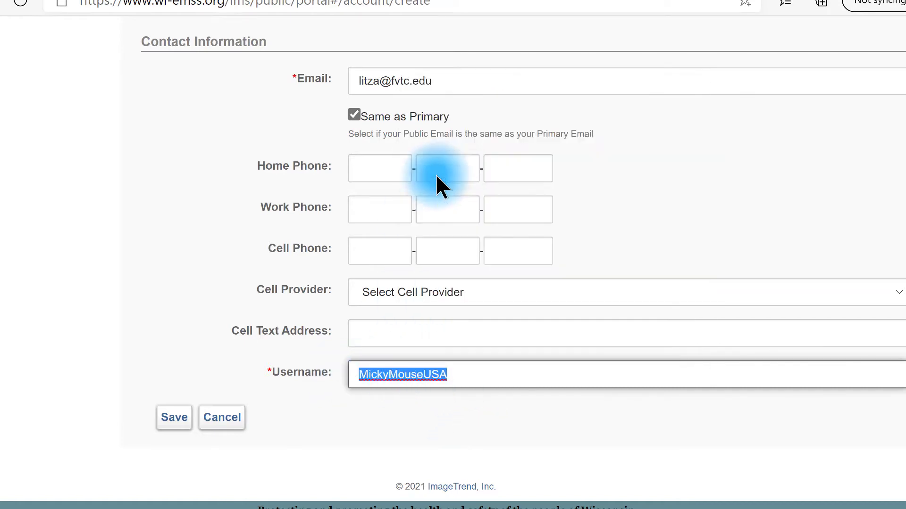
pyautogui.click(309, 426)
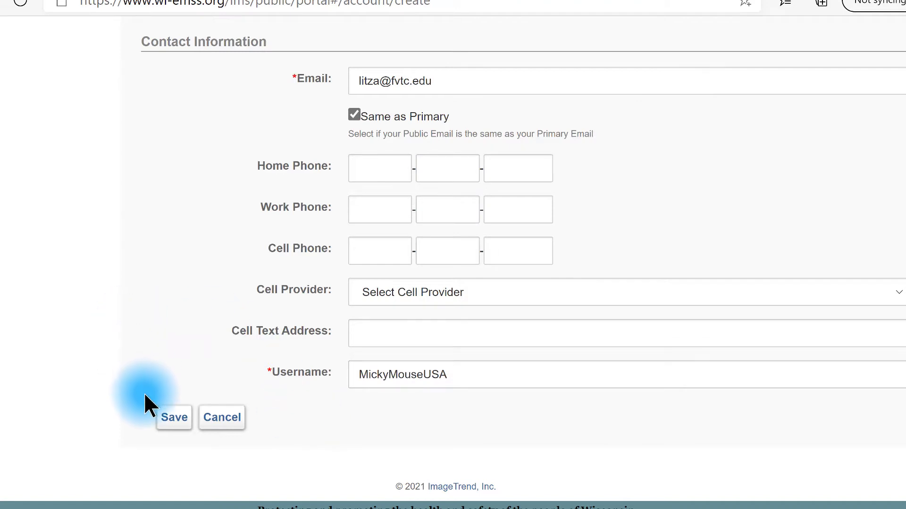
# - Save the Create Account form and bring the 'Account created successfully' banner into view
pyautogui.click(174, 420)
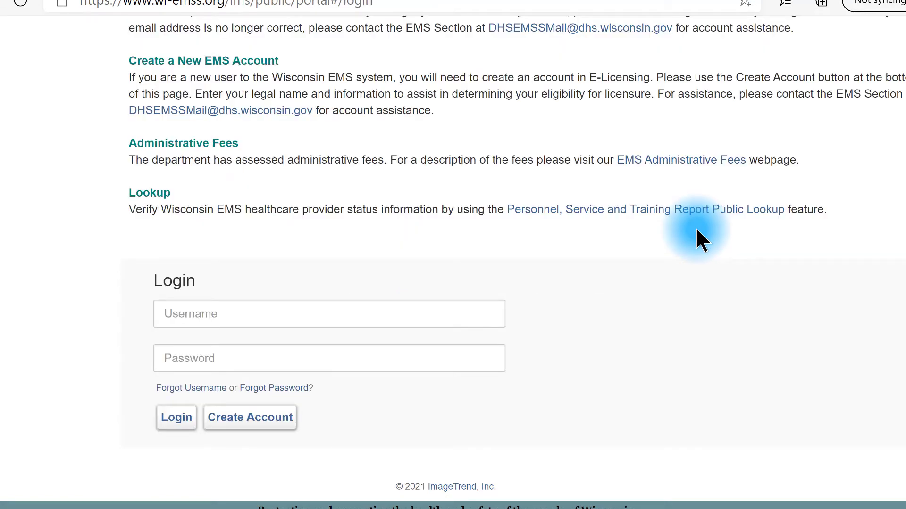
pyautogui.scroll(10, 699, 240)
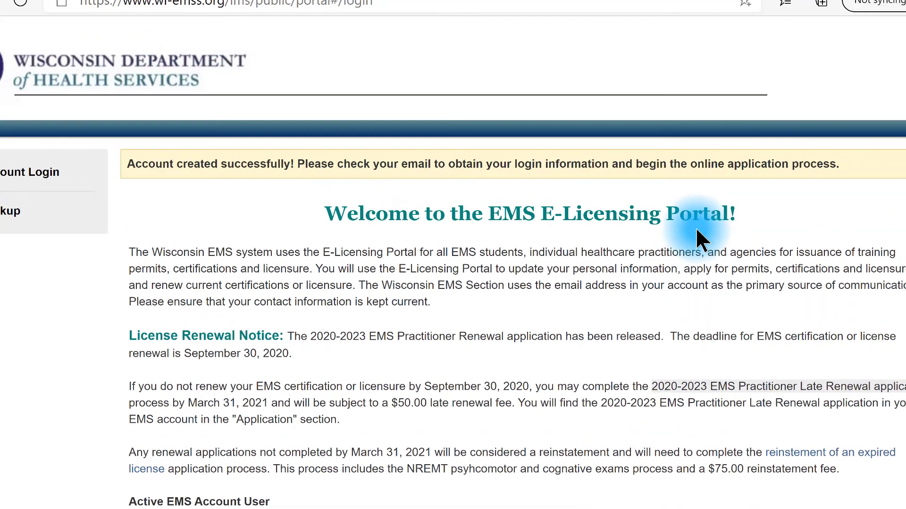